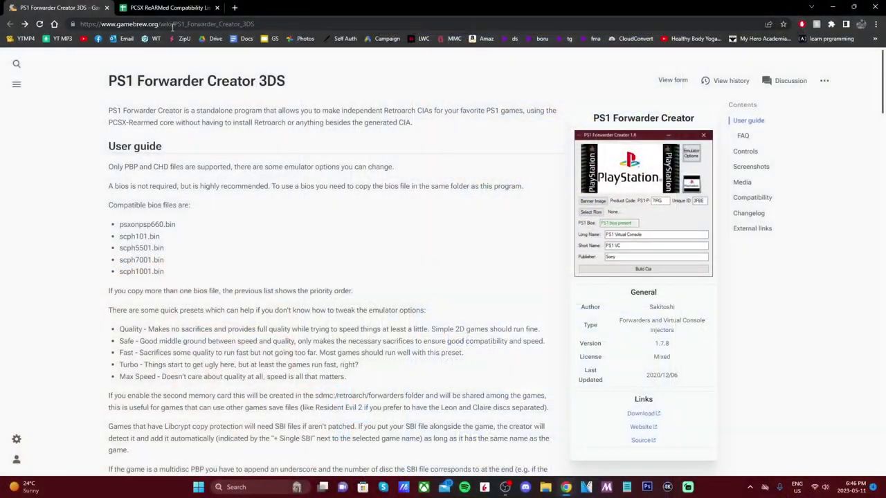
# - Download the PS1 Forwarder Creator 3DS archive from its GameBrew wiki page
pyautogui.moveTo(108, 82); pyautogui.dragTo(294, 82)
pyautogui.click(305, 82)
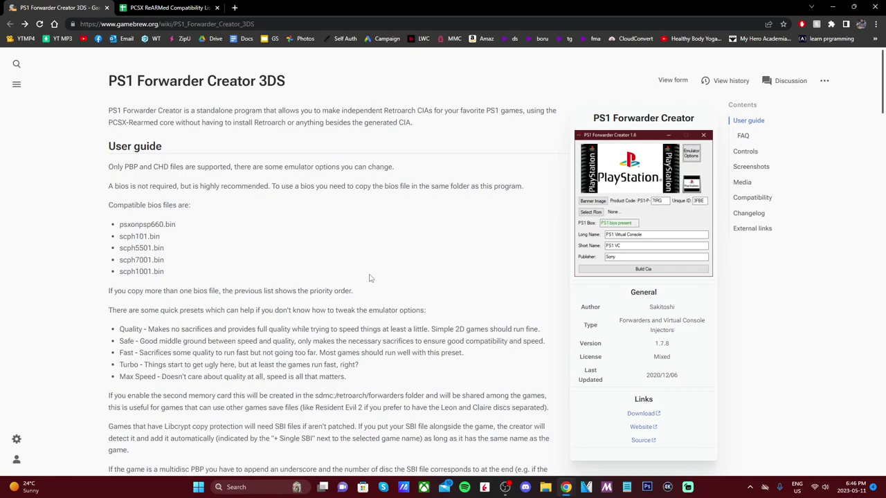
pyautogui.scroll(-2, 647, 326)
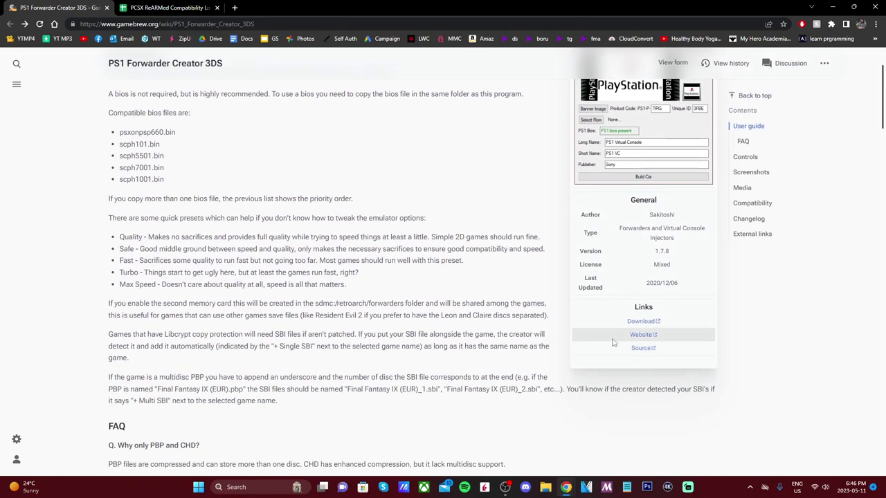
pyautogui.click(643, 322)
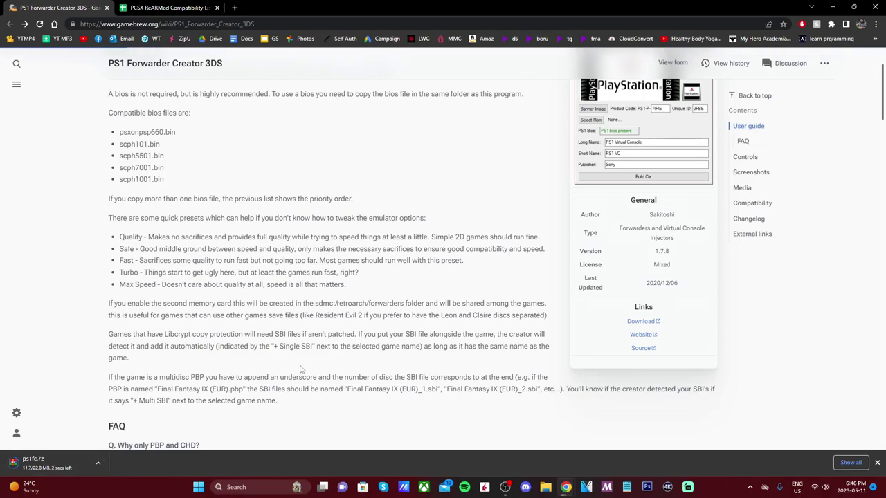
pyautogui.scroll(-1, 456, 364)
pyautogui.scroll(3, 457, 364)
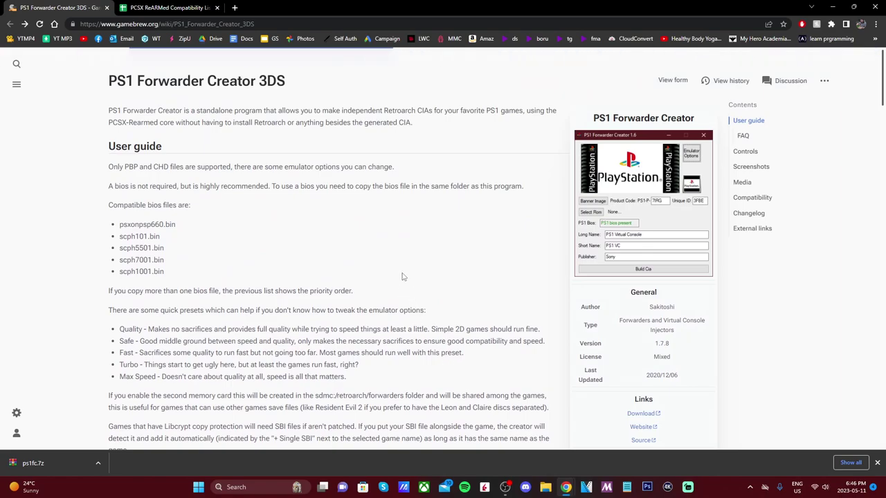
# - Examine the PCSX ReARMed Compatibility List for the frame rates and compatibility notes of PS1 games
pyautogui.click(166, 7)
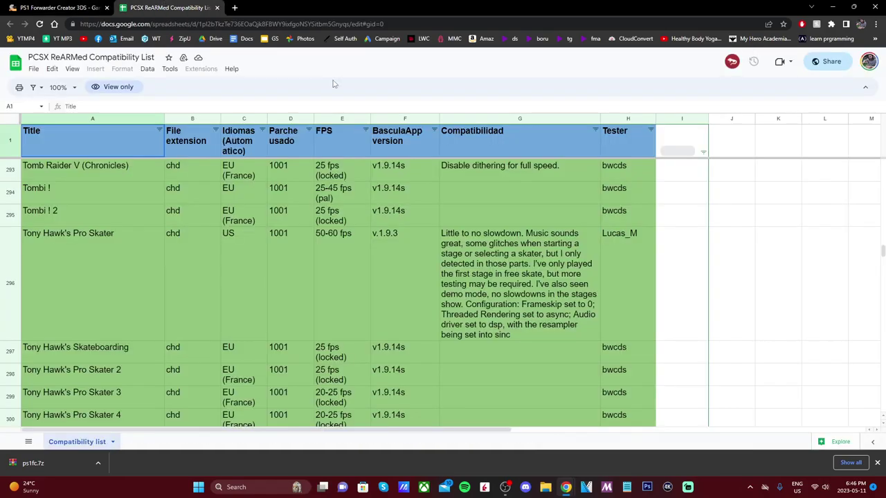
pyautogui.scroll(10, 504, 263)
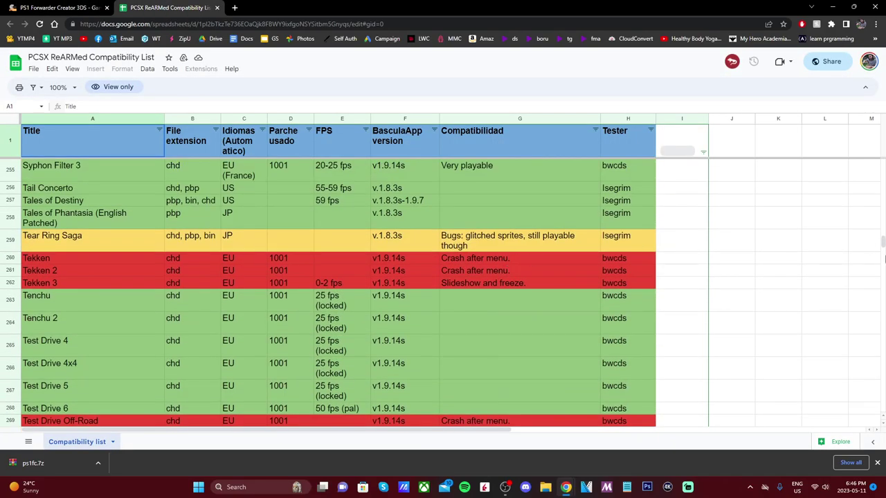
pyautogui.moveTo(882, 246)
pyautogui.mouseDown()
pyautogui.moveTo(882, 167)
pyautogui.moveTo(882, 284)
pyautogui.moveTo(882, 239)
pyautogui.mouseUp()
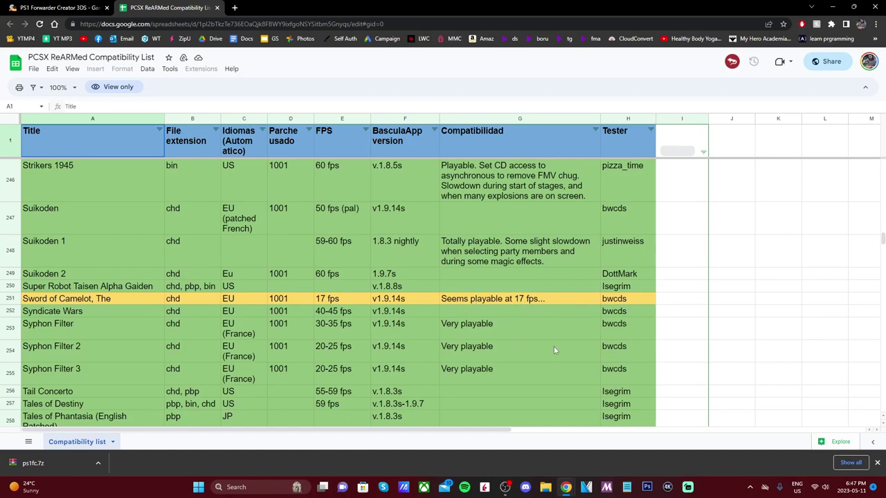
pyautogui.scroll(1, 554, 349)
pyautogui.scroll(5, 553, 348)
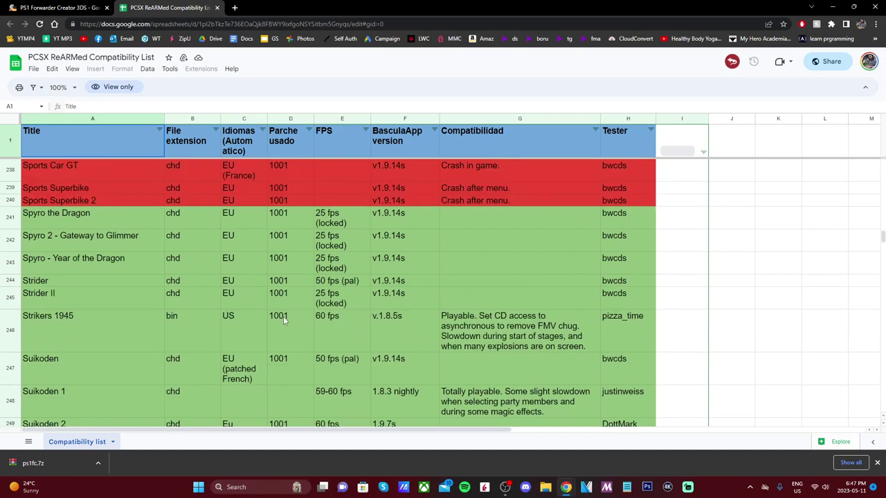
pyautogui.scroll(20, 457, 329)
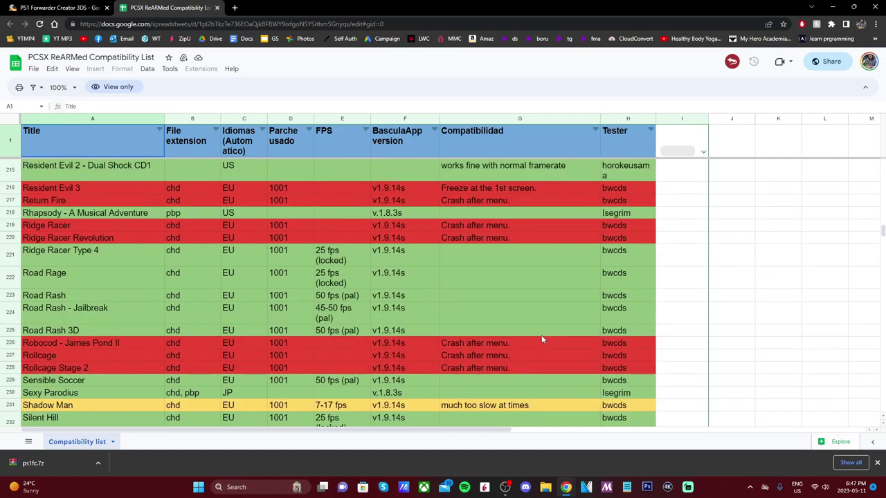
pyautogui.scroll(10, 543, 339)
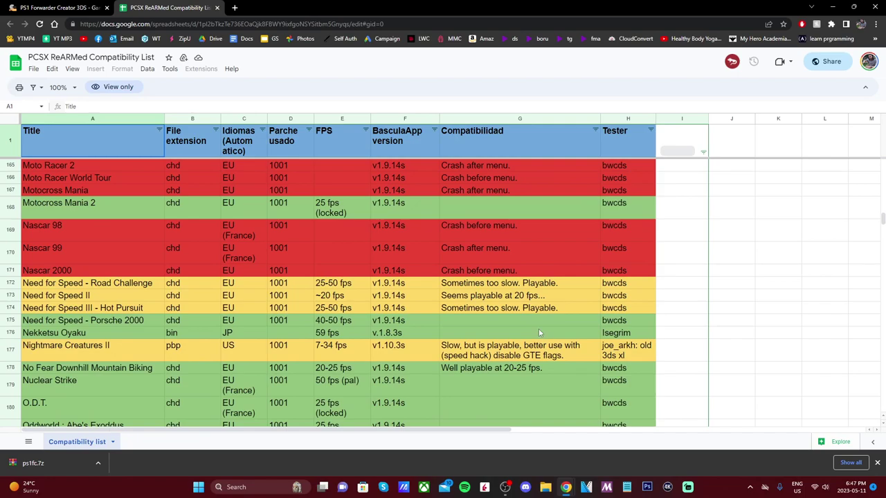
pyautogui.scroll(4, 531, 304)
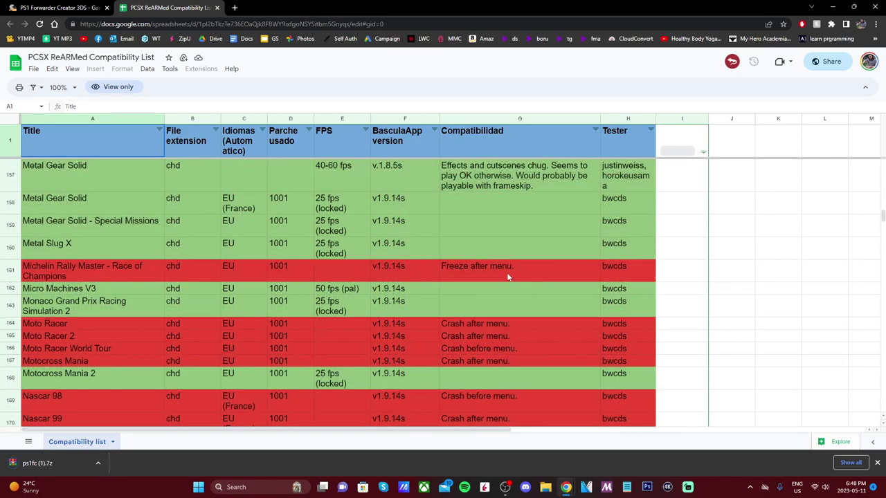
# - Open the downloaded ps1fc (1).7z archive and the PS1 Forwarder Creator archive nested inside it
pyautogui.click(28, 463)
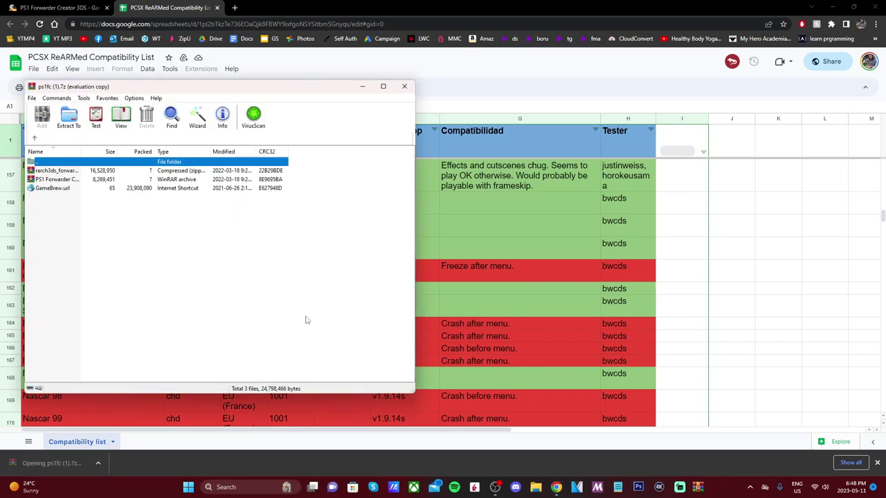
pyautogui.click(60, 179)
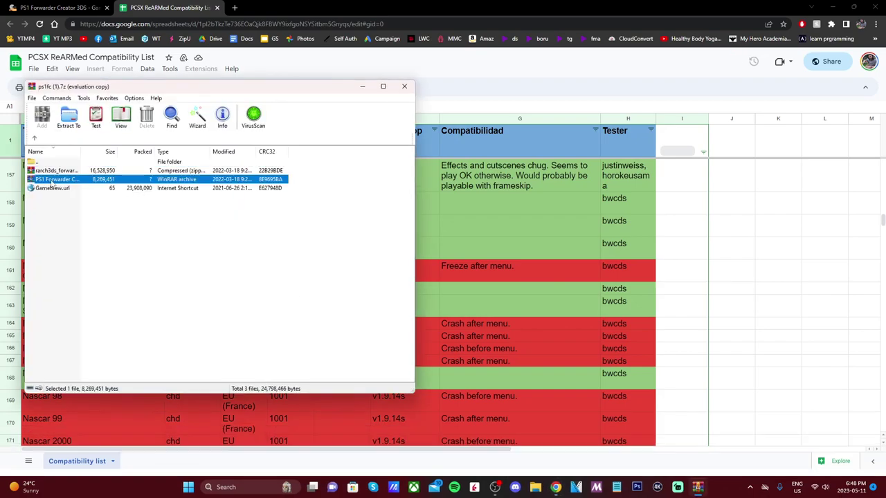
pyautogui.doubleClick(60, 180)
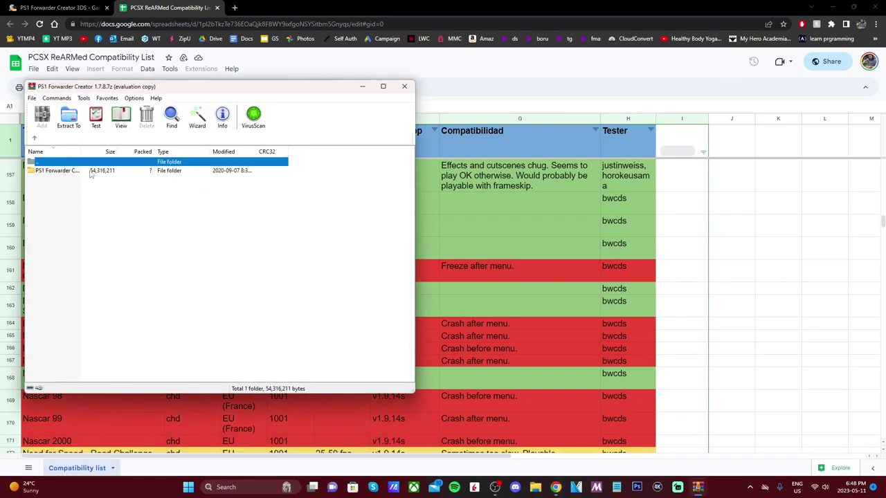
# - Extract the PS1 Forwarder Creator folder to the desktop, place it beside the NSUI GAMES folder, and close the archive windows
pyautogui.click(836, 8)
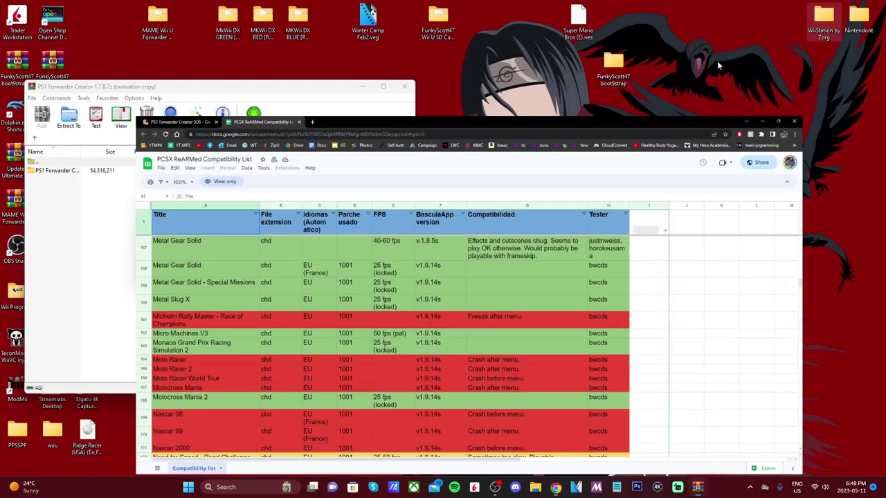
pyautogui.click(268, 244)
pyautogui.moveTo(69, 177); pyautogui.dragTo(658, 177)
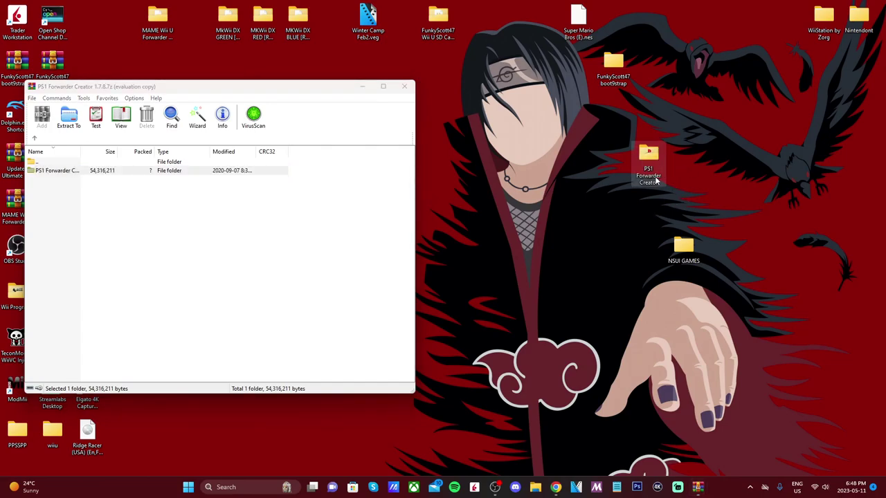
pyautogui.moveTo(646, 183); pyautogui.dragTo(645, 263)
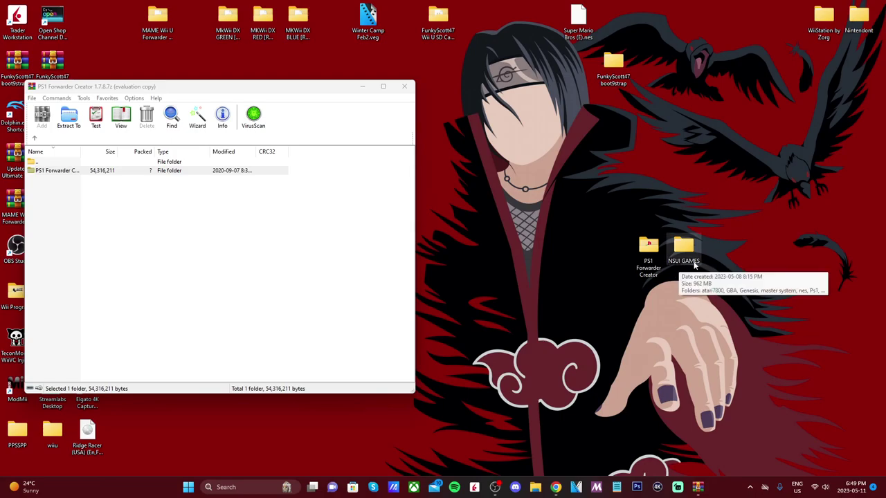
pyautogui.click(405, 87)
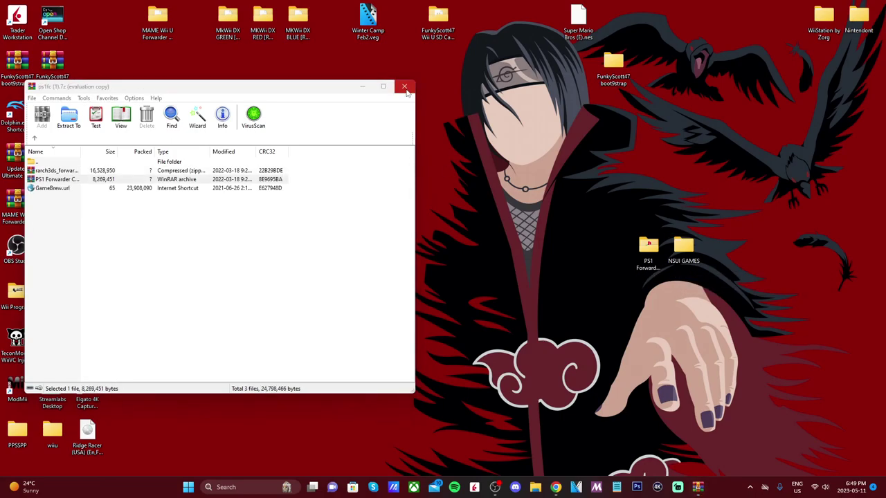
pyautogui.click(405, 88)
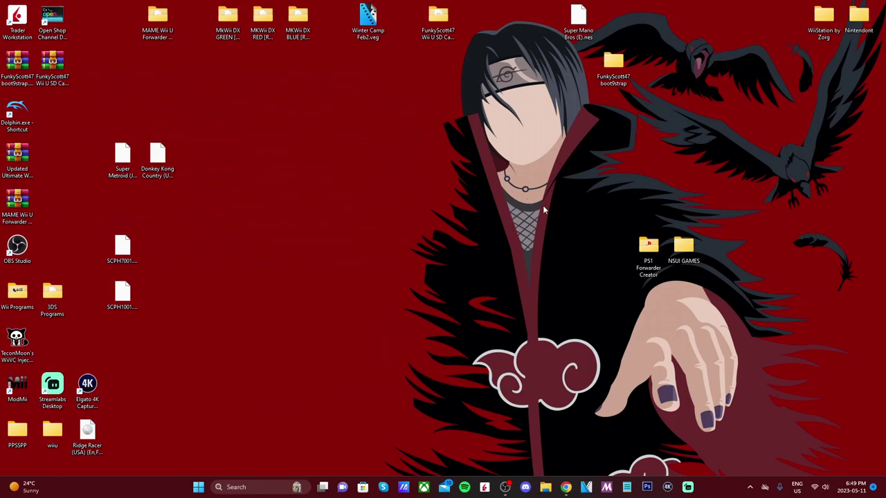
# - Check the file types of the games in the Ps1 subfolder of NSUI GAMES and close the folder
pyautogui.click(684, 256)
pyautogui.doubleClick(683, 256)
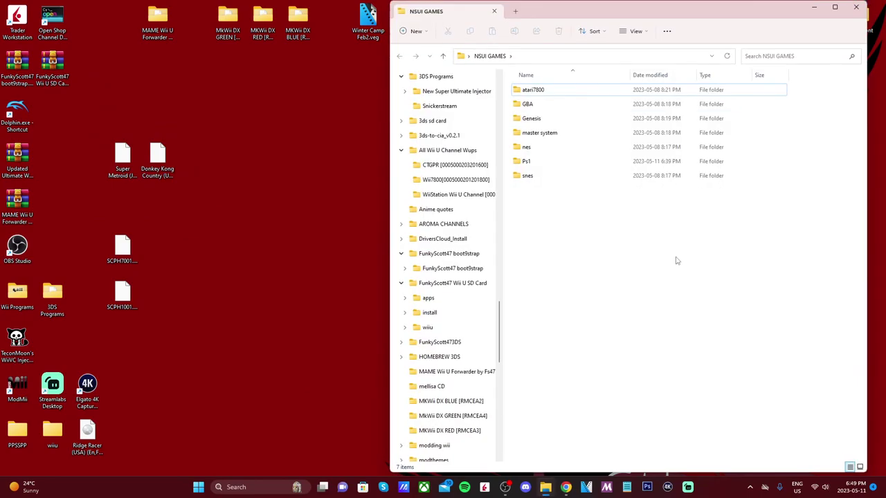
pyautogui.doubleClick(539, 162)
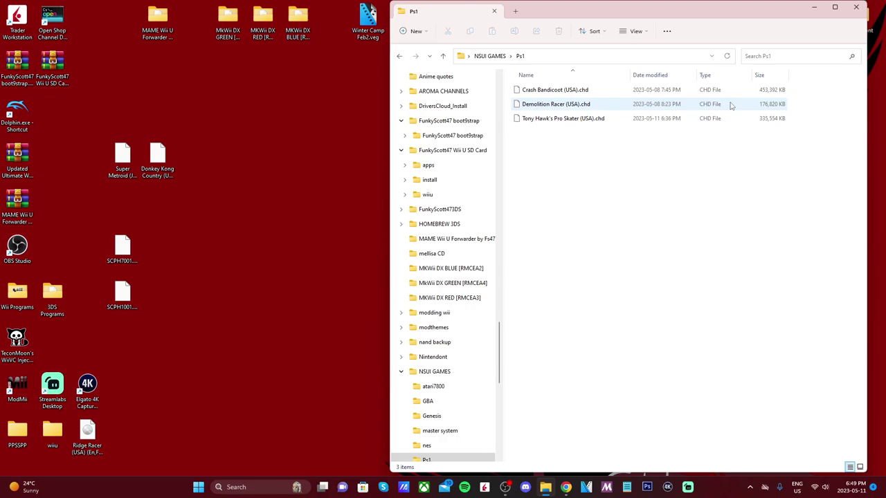
pyautogui.hotkey('alt', 'F4')
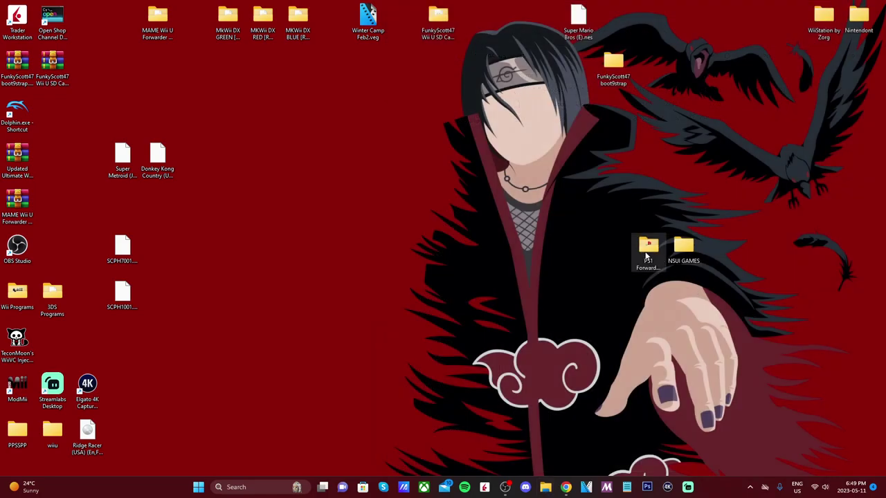
# - Launch PS1 Forwarder Creator.exe from its desktop folder and minimize the folder window
pyautogui.doubleClick(651, 253)
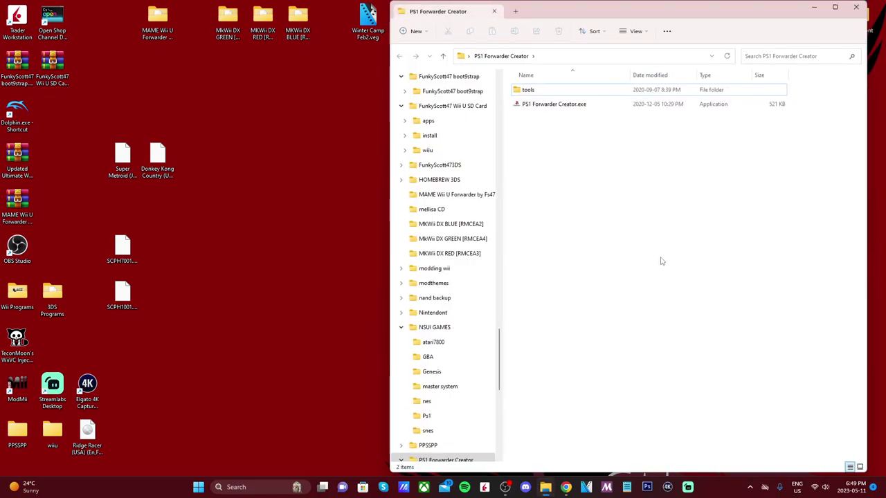
pyautogui.doubleClick(587, 105)
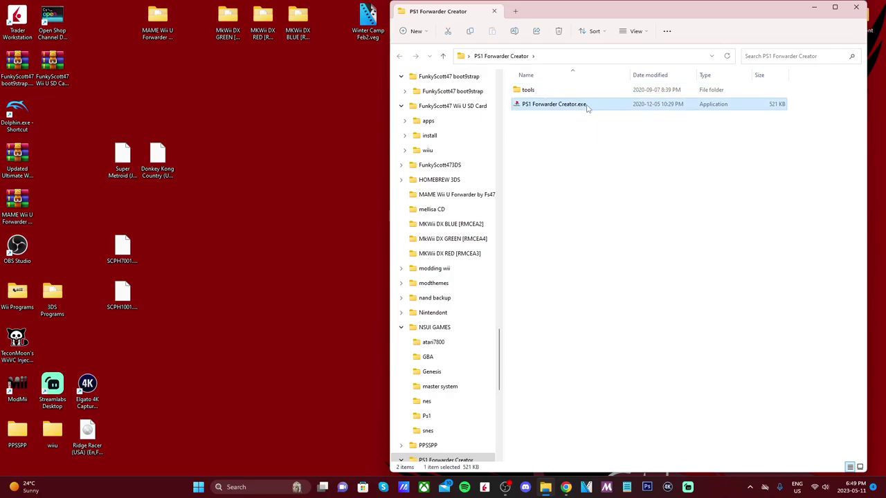
pyautogui.click(817, 10)
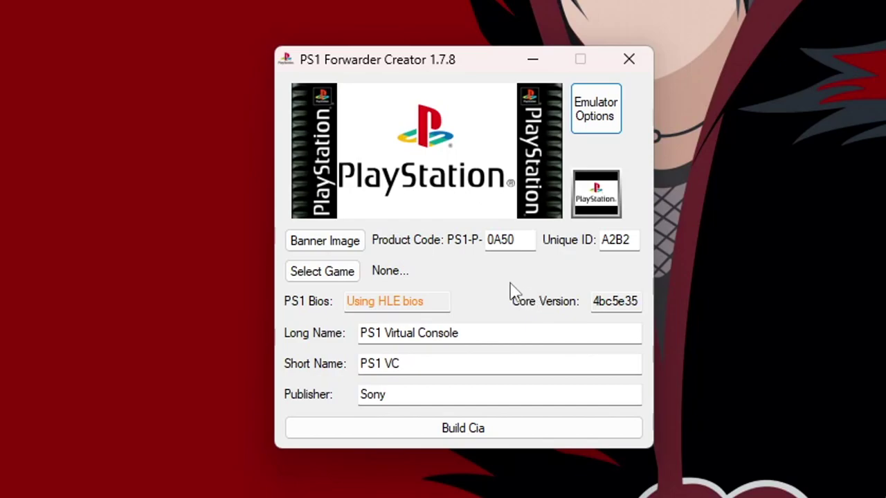
# - Select Crash Bandicoot (USA).chd from the desktop's NSUI GAMES\Ps1 folder as the game for the forwarder
pyautogui.click(339, 277)
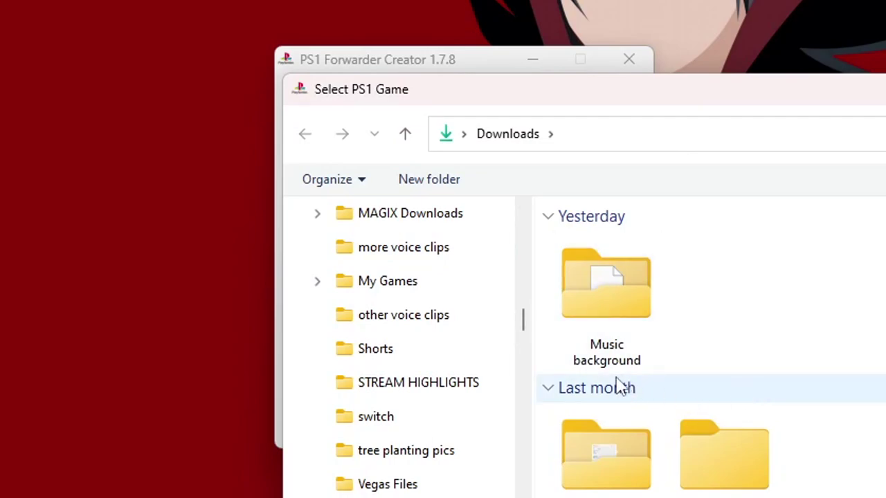
pyautogui.scroll(5, 417, 360)
pyautogui.click(416, 416)
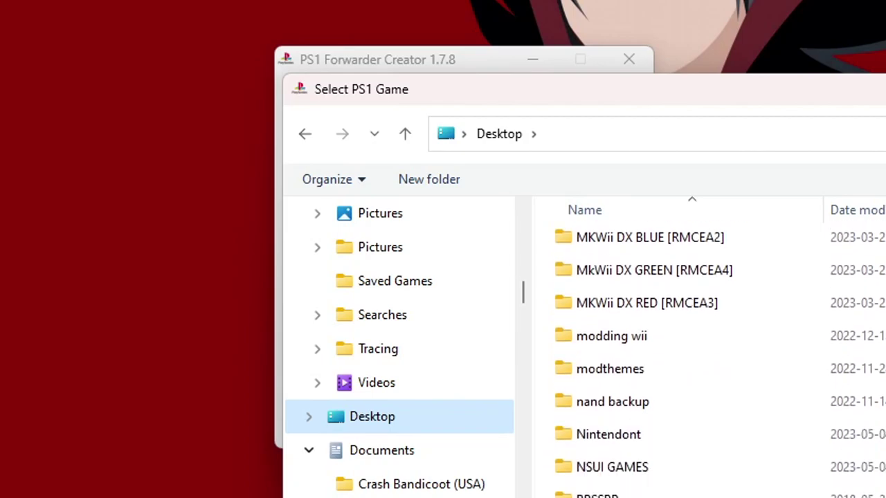
pyautogui.doubleClick(606, 465)
pyautogui.doubleClick(605, 418)
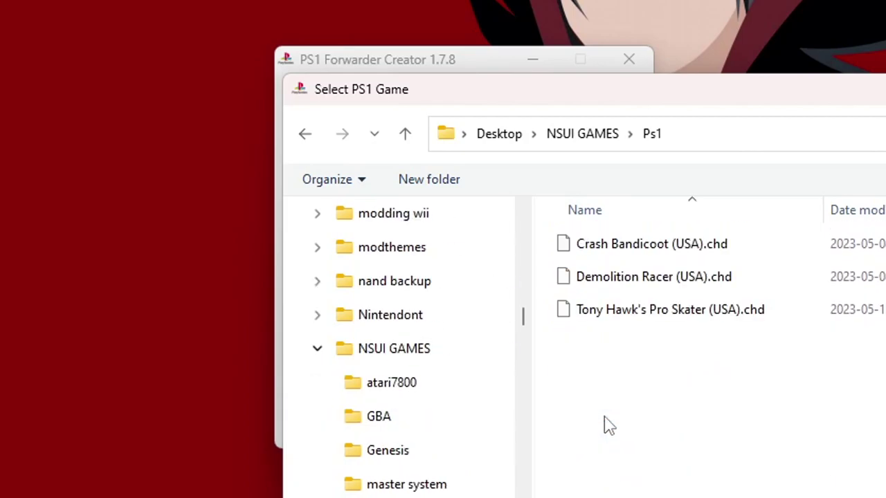
pyautogui.doubleClick(649, 253)
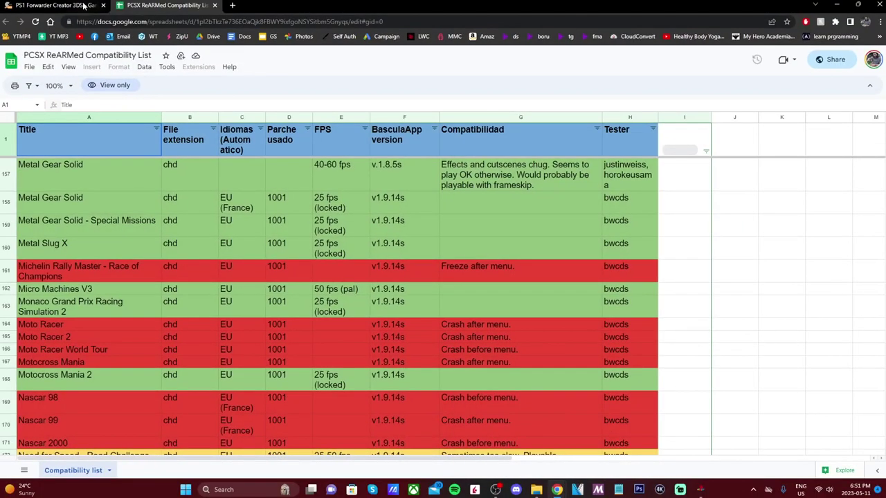
# - Review the list of compatible bios files in the PS1 Forwarder Creator 3DS user guide in the browser
pyautogui.click(86, 6)
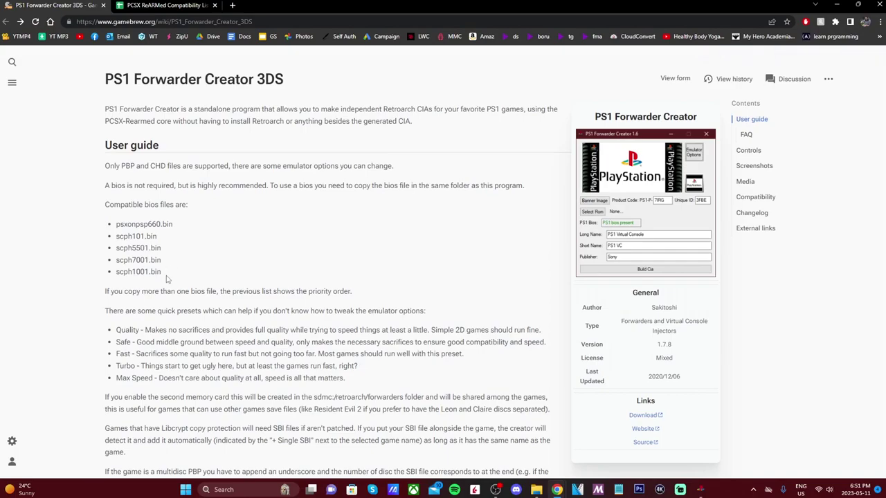
pyautogui.moveTo(166, 279); pyautogui.dragTo(111, 220)
pyautogui.click(247, 258)
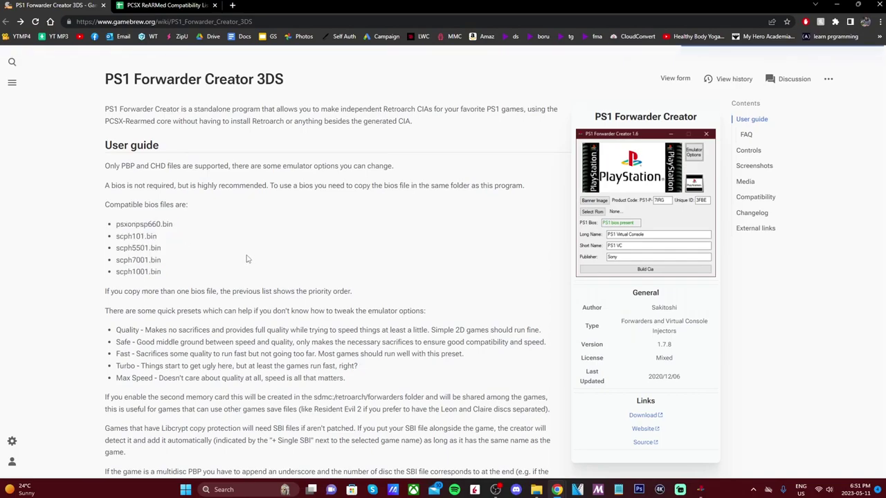
pyautogui.moveTo(173, 273); pyautogui.dragTo(110, 222)
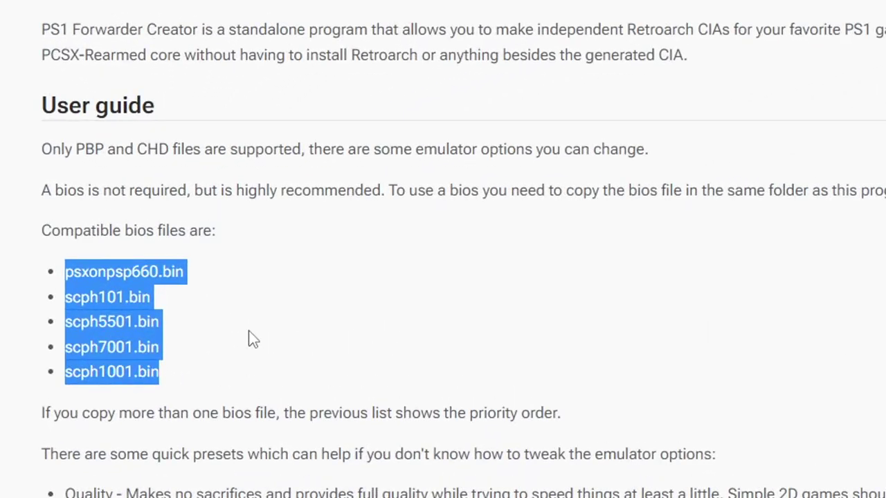
pyautogui.click(265, 370)
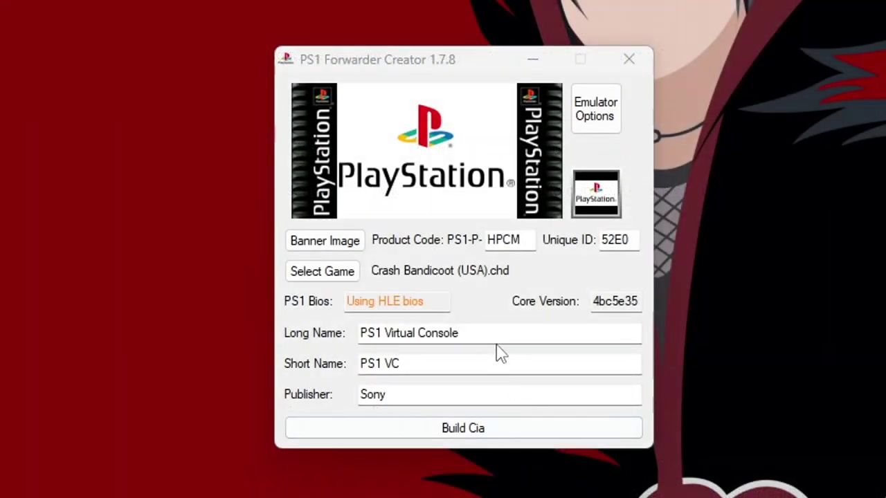
# - Replace the forwarder's long name with Crash Bandicoot
pyautogui.doubleClick(501, 335)
pyautogui.moveTo(501, 335); pyautogui.dragTo(314, 339)
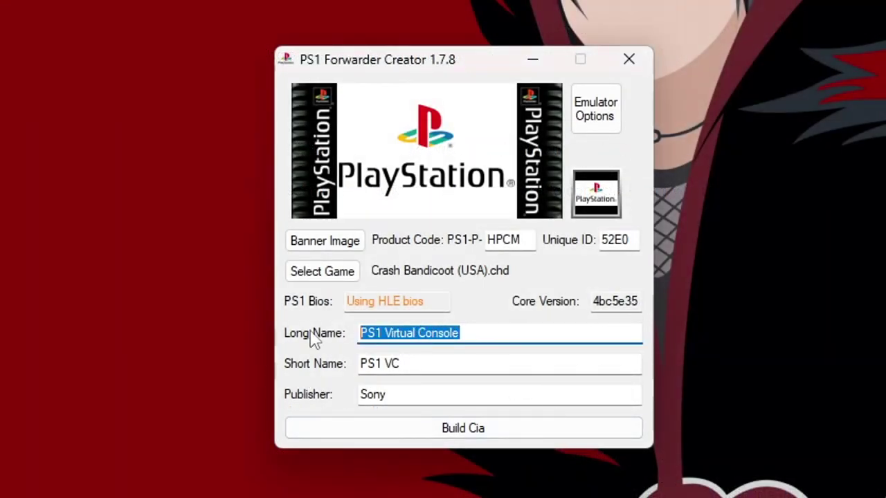
pyautogui.write('Crash ')
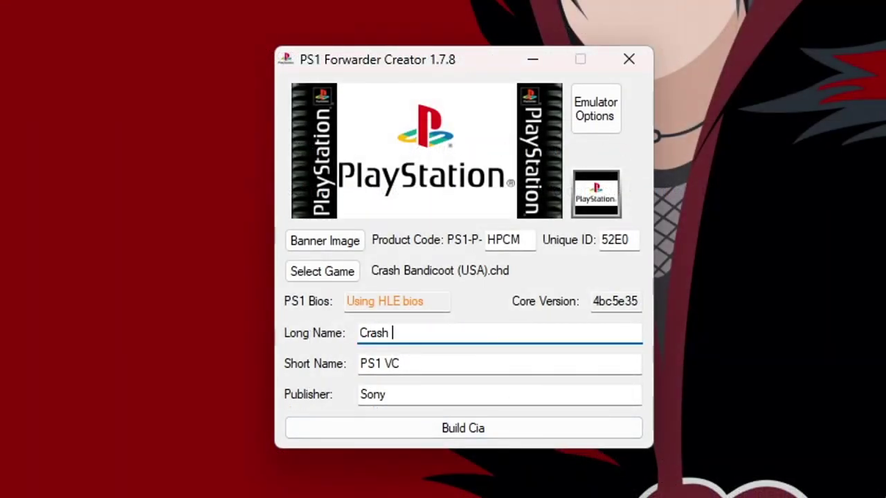
pyautogui.write('Bandicoot')
# - Clear the forwarder's short name and set it to Crash Bandicoot
pyautogui.click(431, 361)
pyautogui.press('BackSpace')
pyautogui.press('BackSpace')
pyautogui.press('BackSpace')
pyautogui.press('BackSpace')
pyautogui.press('BackSpace')
pyautogui.press('BackSpace')
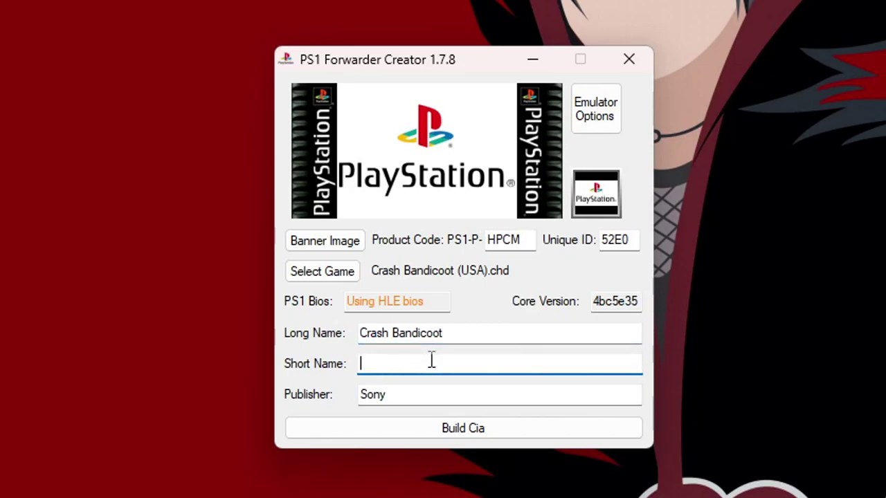
pyautogui.write('Crash Bandicoot')
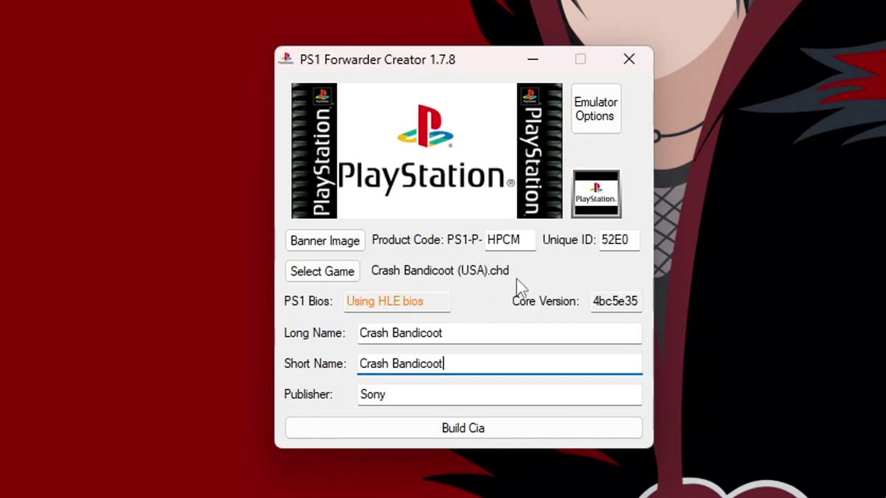
# - Save the Wikipedia Crash Bandicoot cover from the Google image results for crash bandicoot ps1 in the browser
pyautogui.click(326, 241)
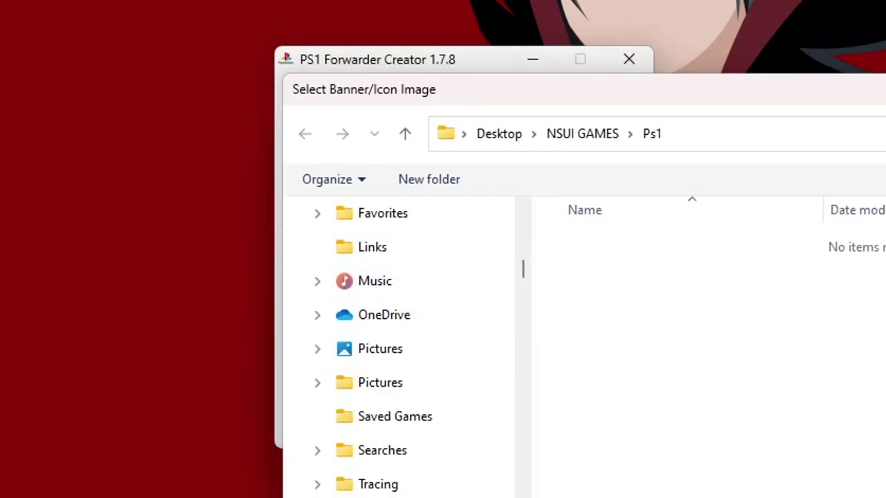
pyautogui.press('Escape')
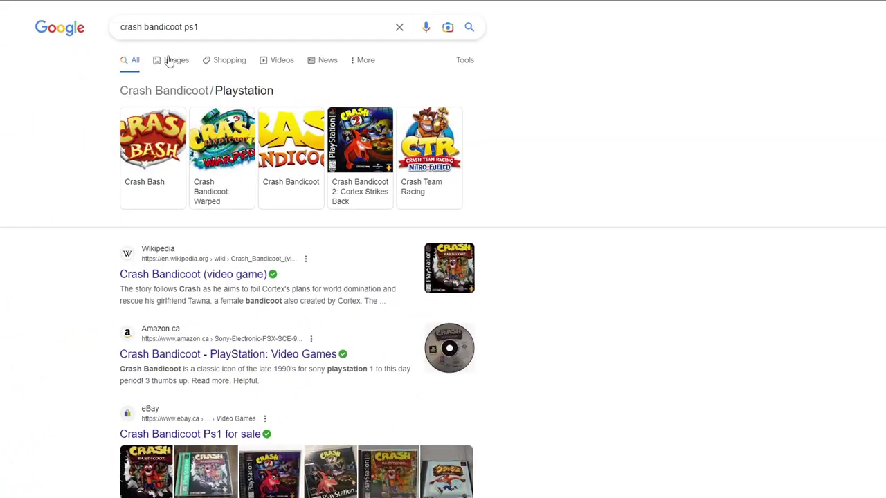
pyautogui.click(173, 61)
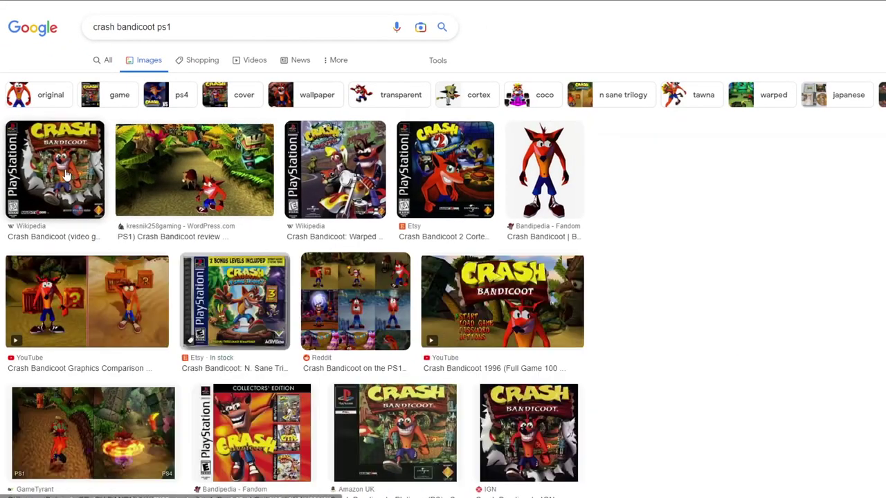
pyautogui.click(55, 170)
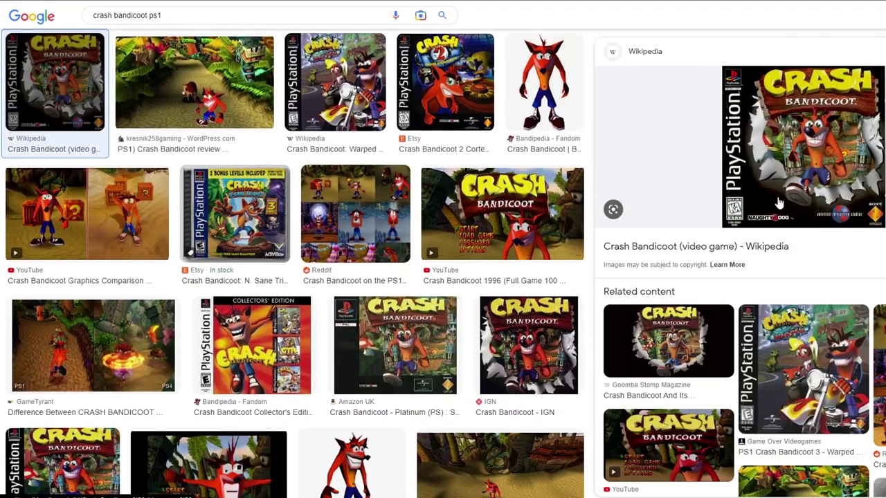
pyautogui.rightClick(836, 164)
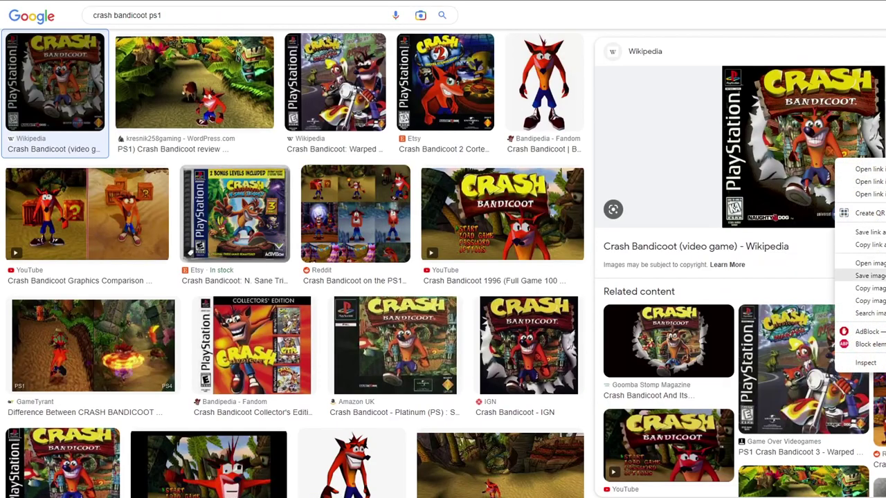
pyautogui.click(865, 275)
pyautogui.press('Return')
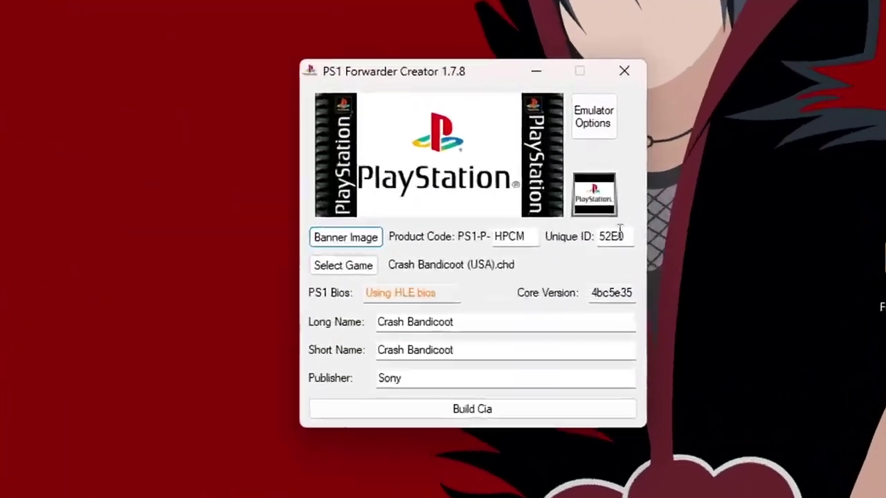
# - Set the forwarder's banner image to Crash_Bandicoot_Cover.png from the Downloads folder
pyautogui.click(331, 249)
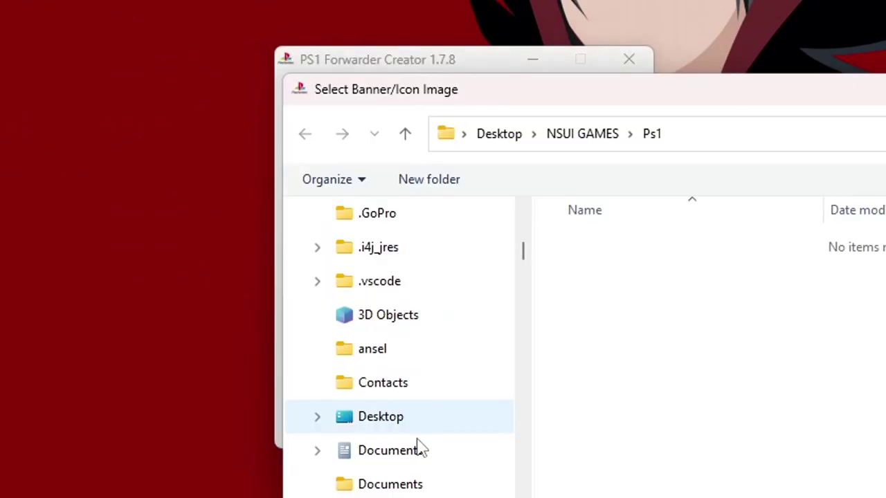
pyautogui.scroll(-1, 417, 448)
pyautogui.click(352, 487)
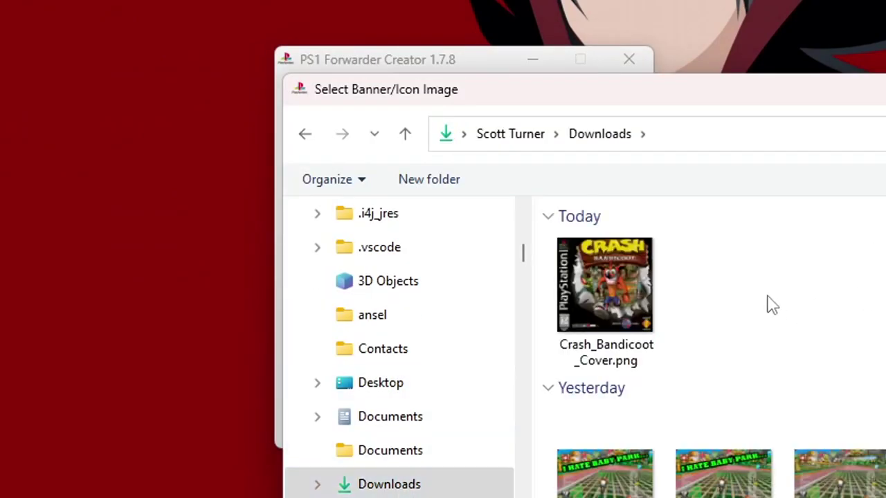
pyautogui.doubleClick(607, 291)
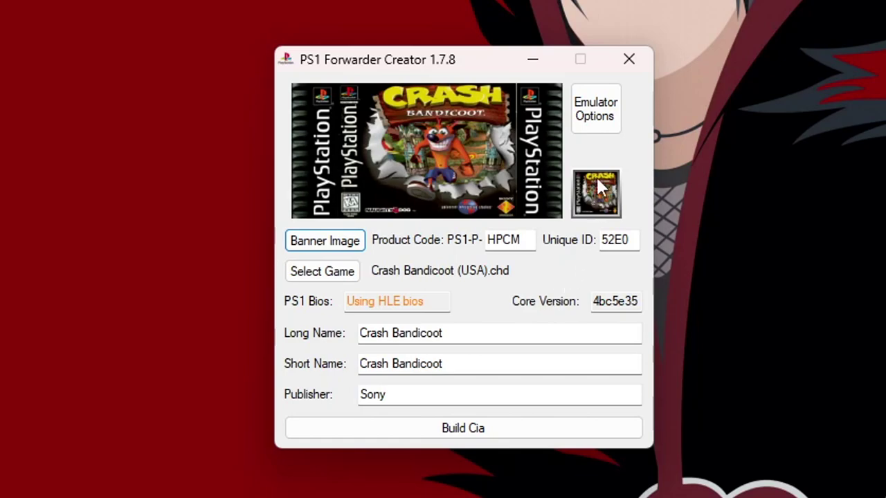
# - Turn on Use HLE bios in the emulator options and accept the settings
pyautogui.click(612, 123)
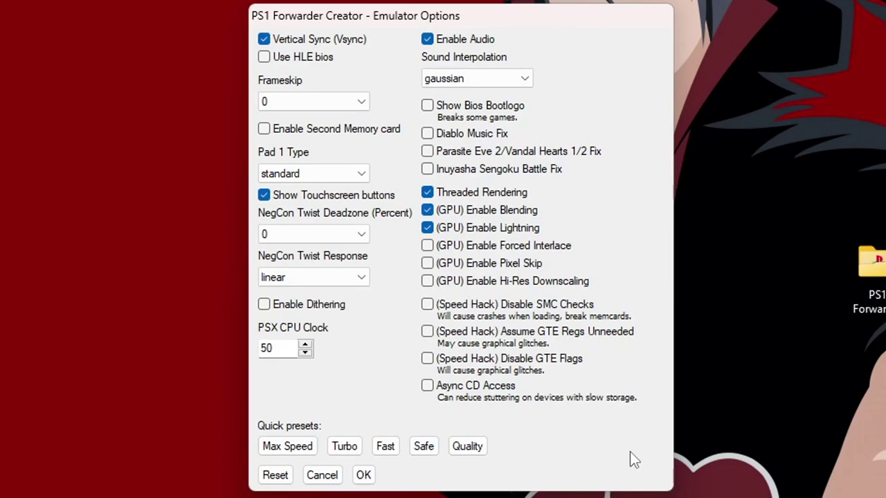
pyautogui.click(264, 56)
pyautogui.click(364, 475)
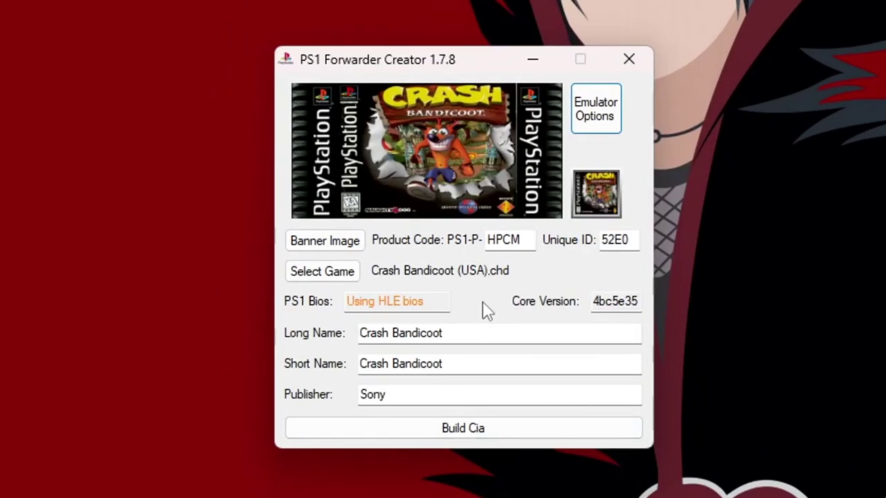
# - Build the forwarder as Crash Bandicoot (USA).cia in Downloads and open the Downloads folder in File Explorer
pyautogui.click(520, 435)
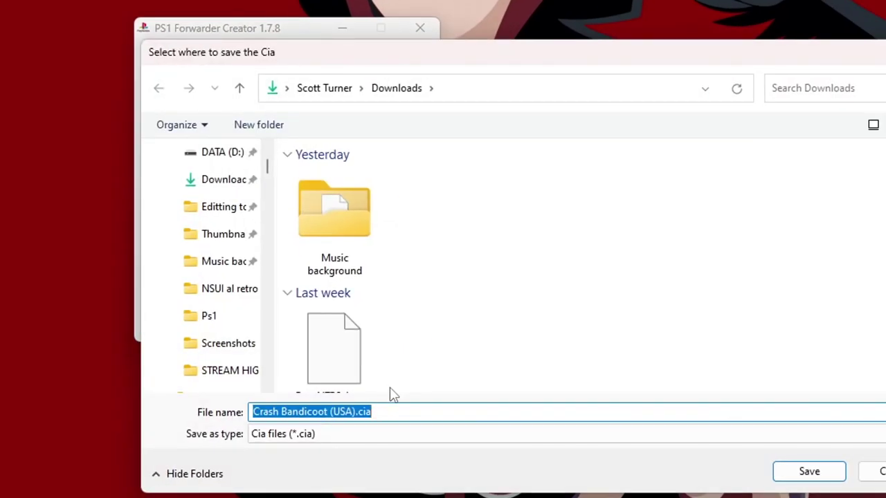
pyautogui.press('Return')
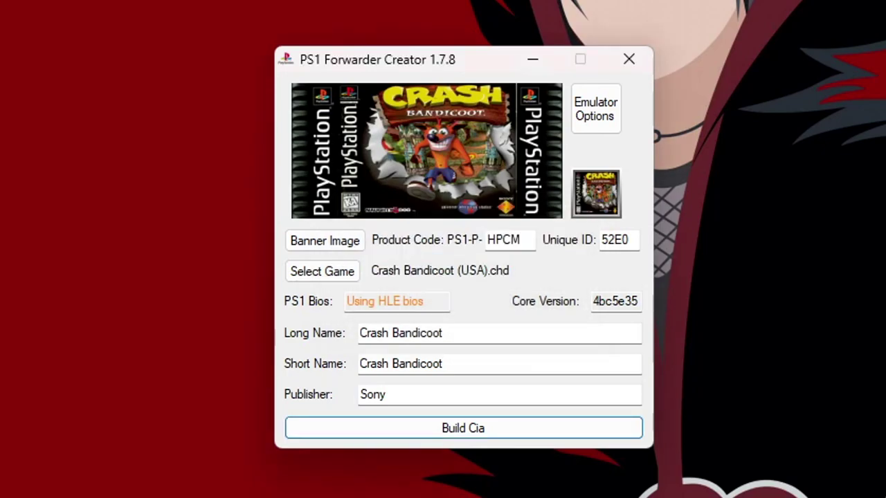
pyautogui.hotkey('alt', 'Tab')
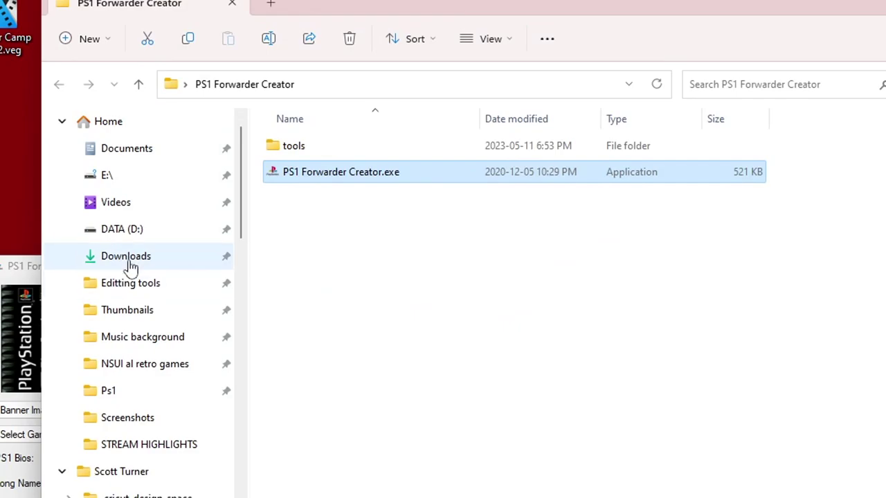
pyautogui.click(128, 260)
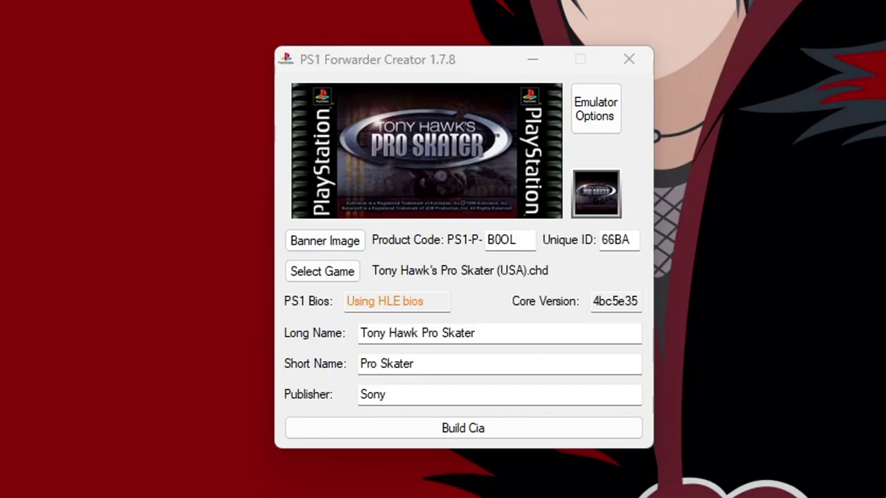
# - Arrange the Downloads folder and USB Drive (F:) windows side by side and open the drive's cias folder
pyautogui.press('super+e')
pyautogui.doubleClick(649, 151)
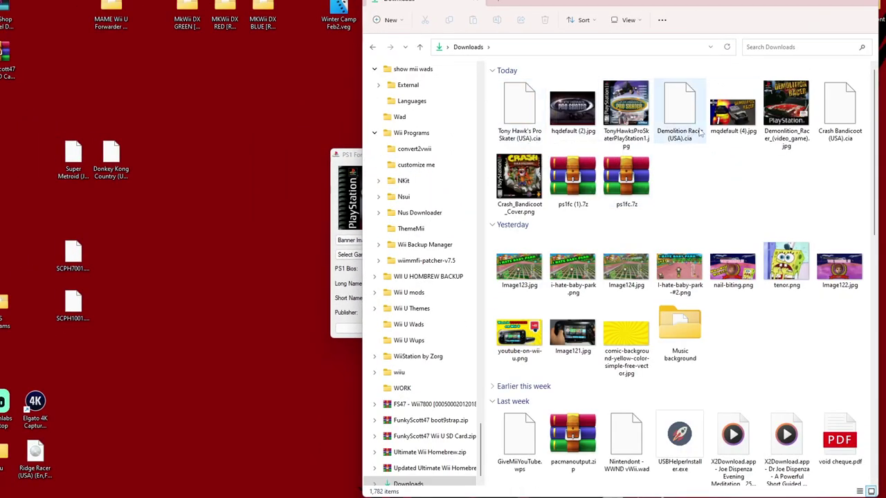
pyautogui.moveTo(623, 2); pyautogui.dragTo(305, 4)
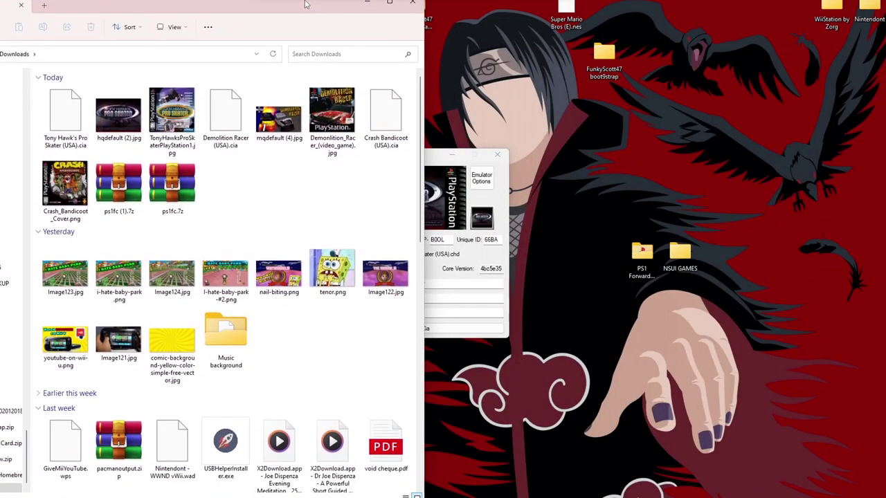
pyautogui.click(526, 488)
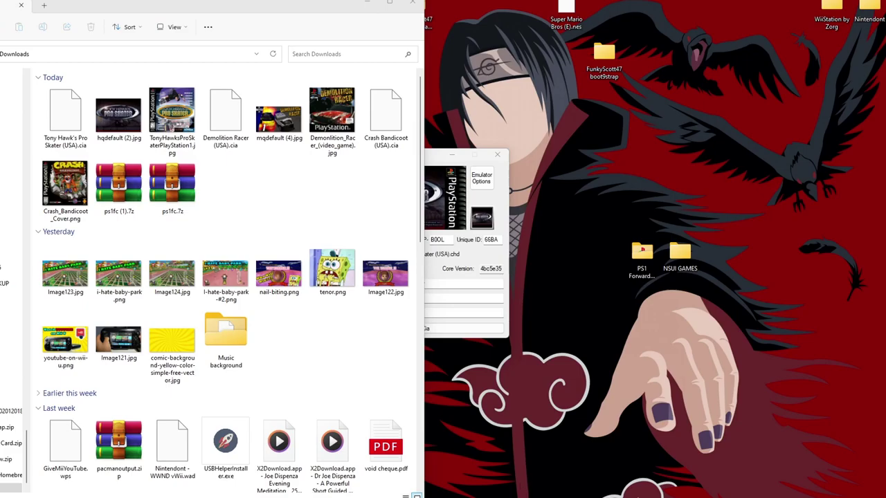
pyautogui.click(490, 453)
pyautogui.press('super+Right')
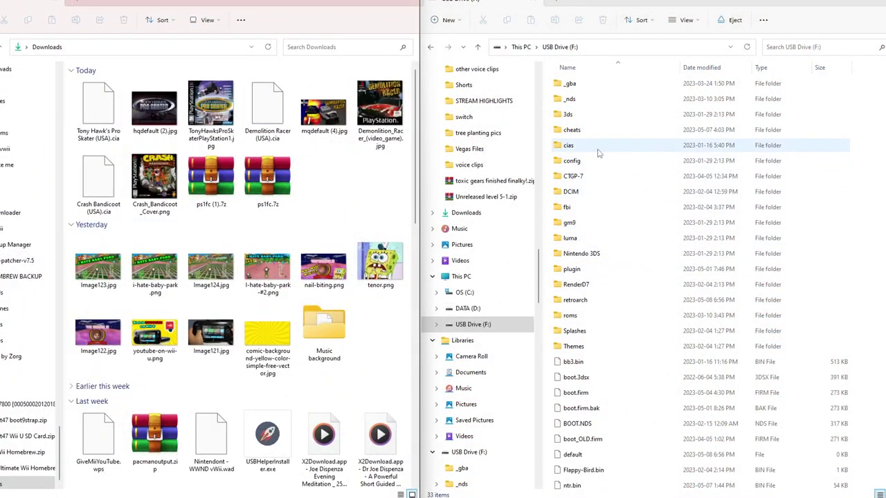
pyautogui.doubleClick(568, 145)
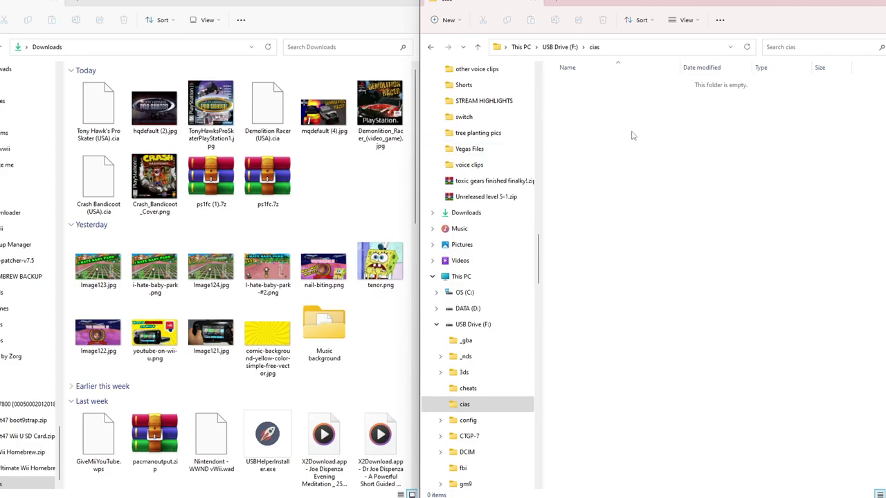
# - Copy the Tony Hawk's Pro Skater, Demolition Racer and Crash Bandicoot .cia files into the cias folder and eject USB Drive (F:)
pyautogui.click(268, 109)
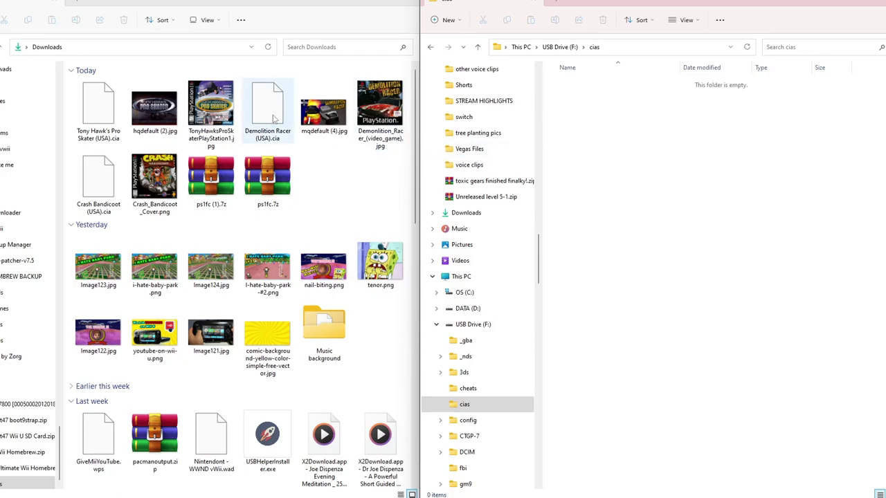
pyautogui.keyDown('ctrl'); pyautogui.click(98, 109); pyautogui.keyUp('ctrl')
pyautogui.keyDown('ctrl'); pyautogui.click(102, 176); pyautogui.keyUp('ctrl')
pyautogui.moveTo(273, 132); pyautogui.dragTo(678, 198)
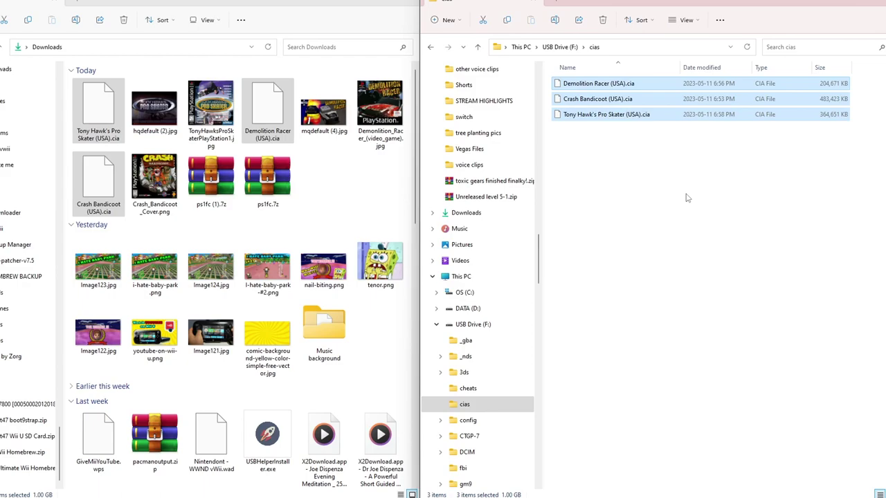
pyautogui.click(685, 198)
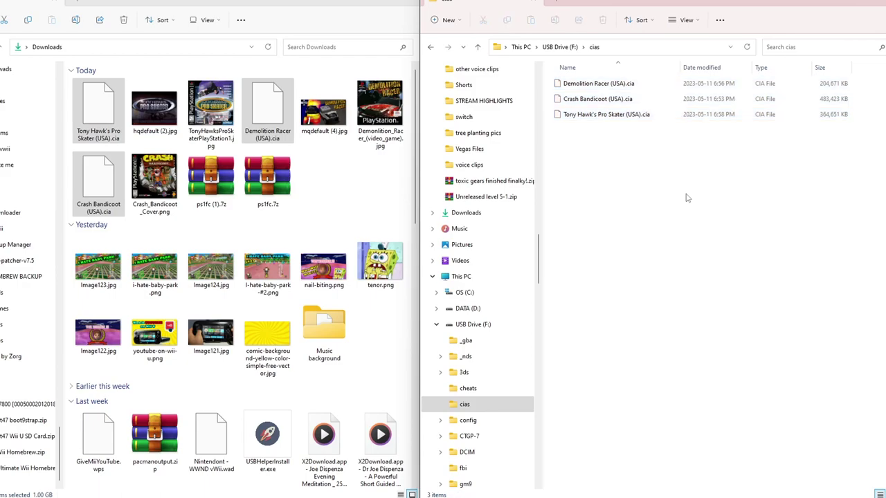
pyautogui.rightClick(483, 325)
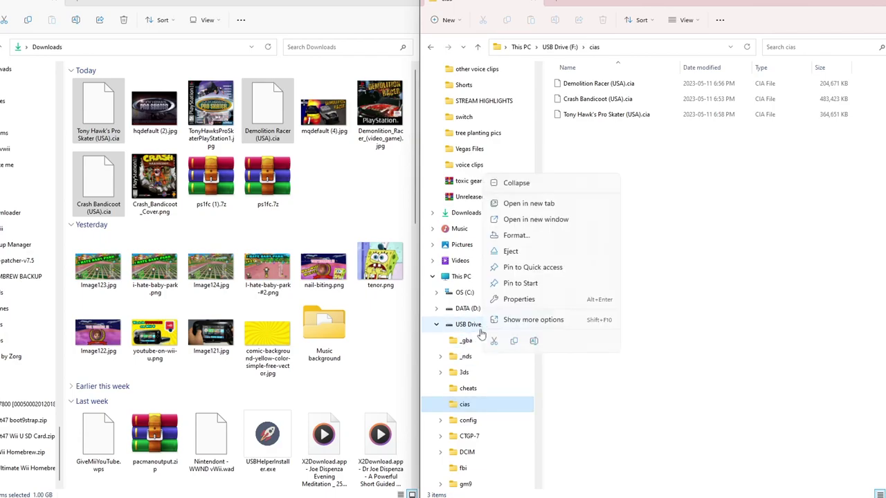
pyautogui.click(524, 254)
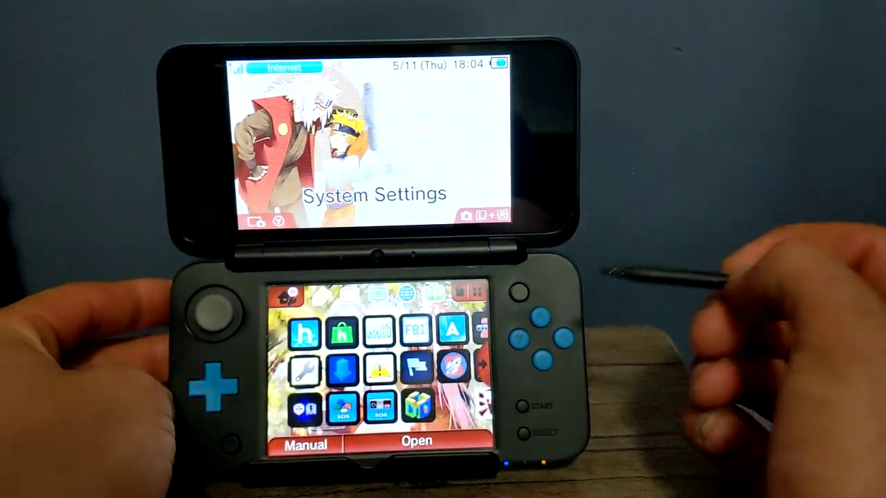
pyautogui.click(416, 330)
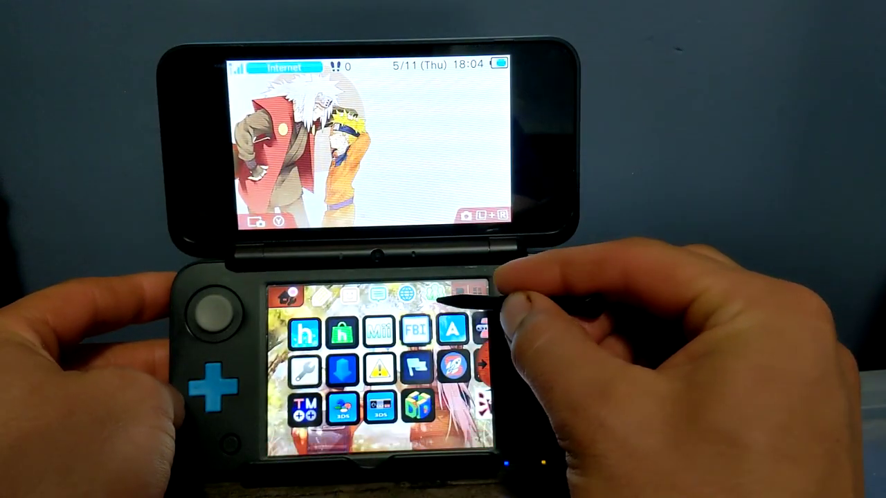
pyautogui.click(424, 436)
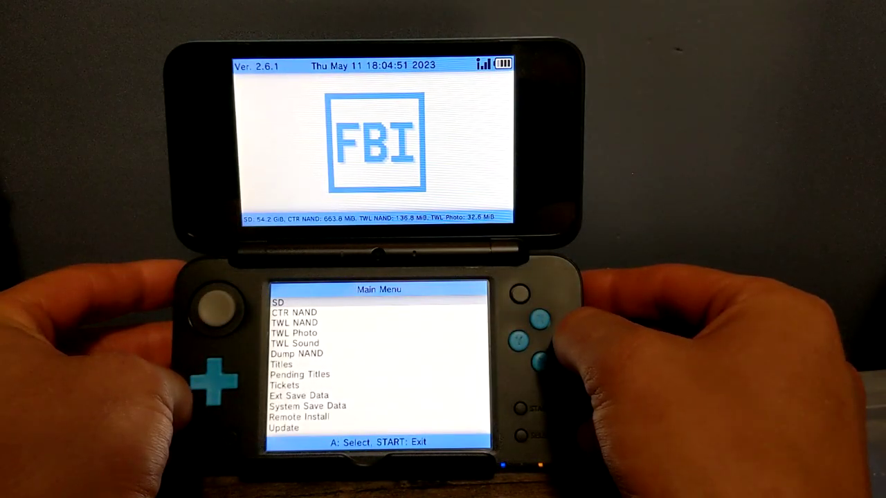
pyautogui.press('a')
pyautogui.press('Down')
pyautogui.press('Down')
pyautogui.press('Down')
pyautogui.press('Down')
pyautogui.press('Down')
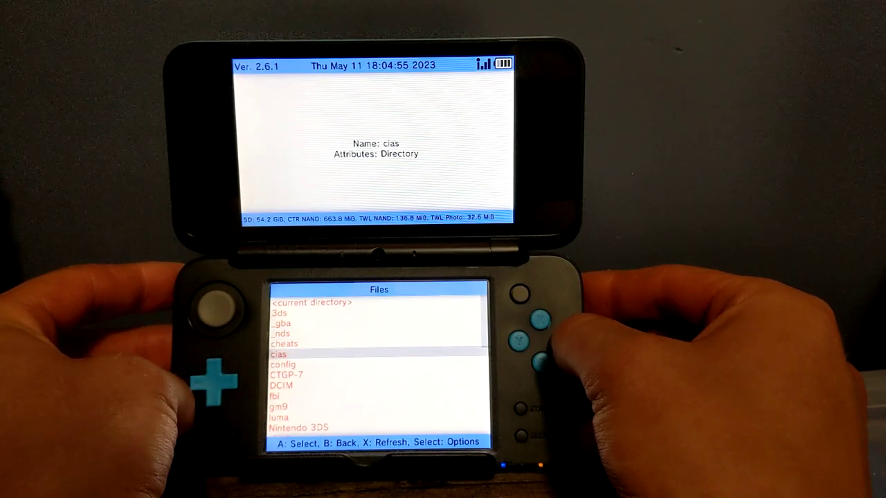
pyautogui.press('a')
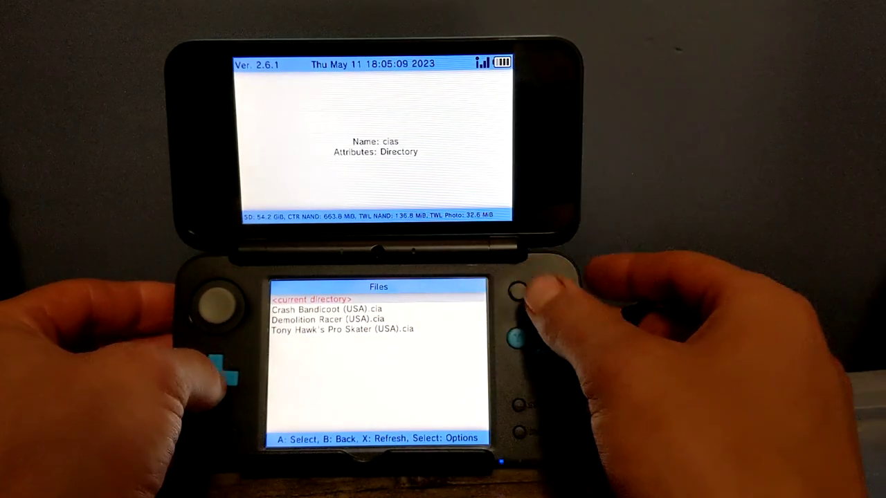
pyautogui.press('a')
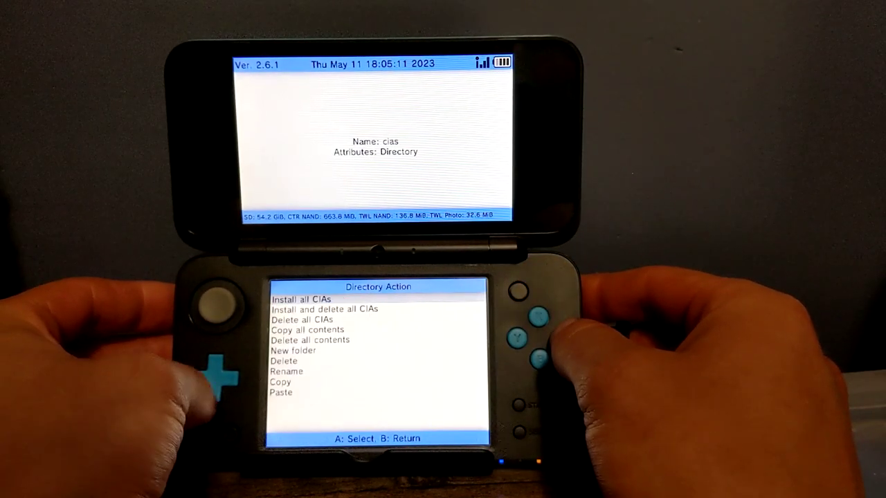
pyautogui.press('Down')
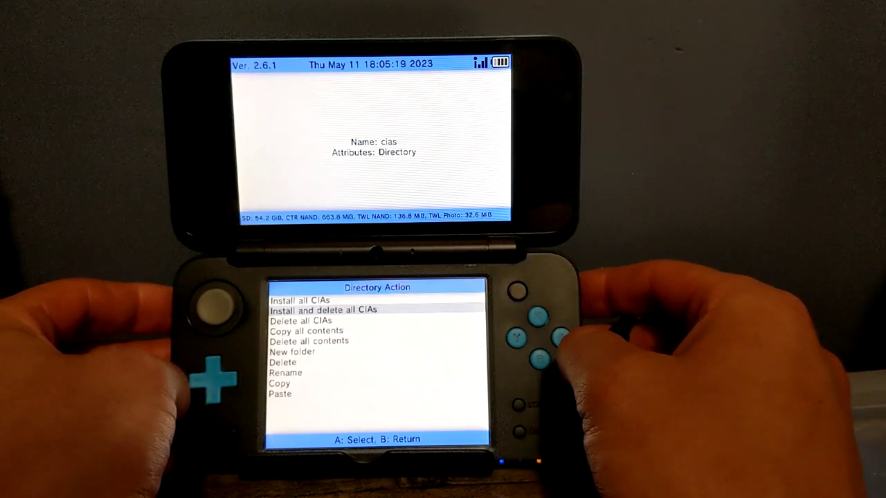
pyautogui.press('b')
pyautogui.press('Down')
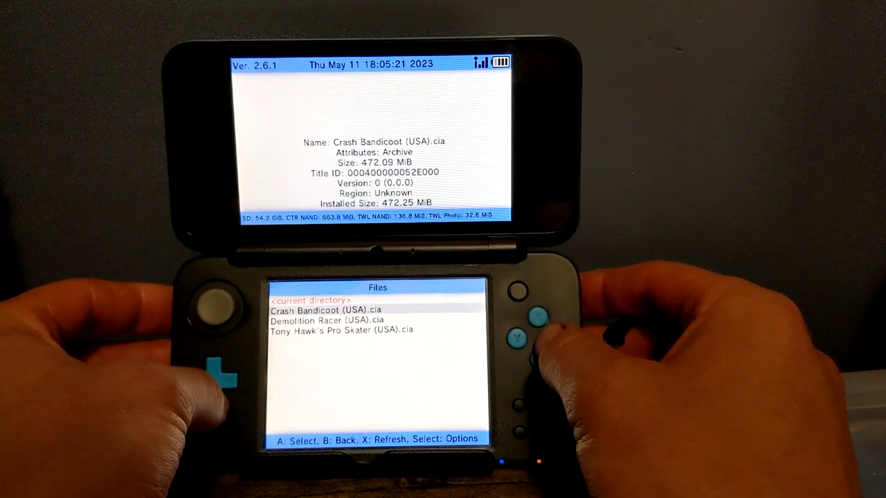
pyautogui.press('a')
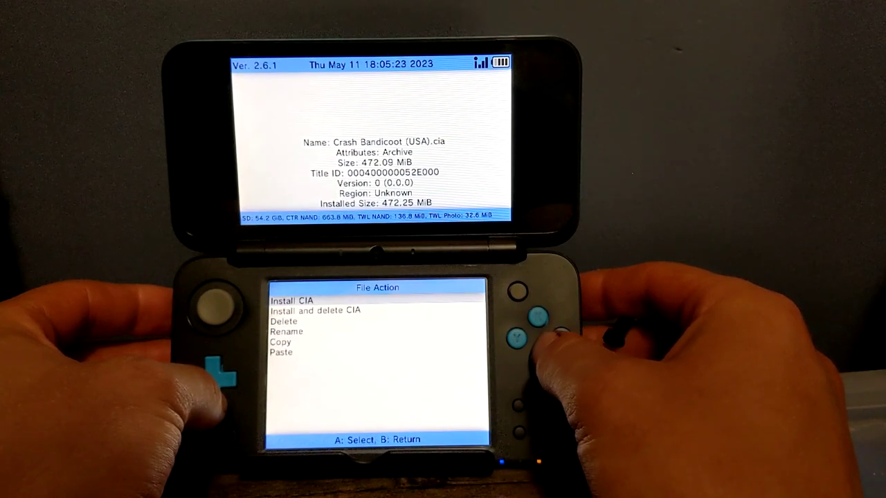
pyautogui.press('Down')
pyautogui.press('Up')
pyautogui.press('b')
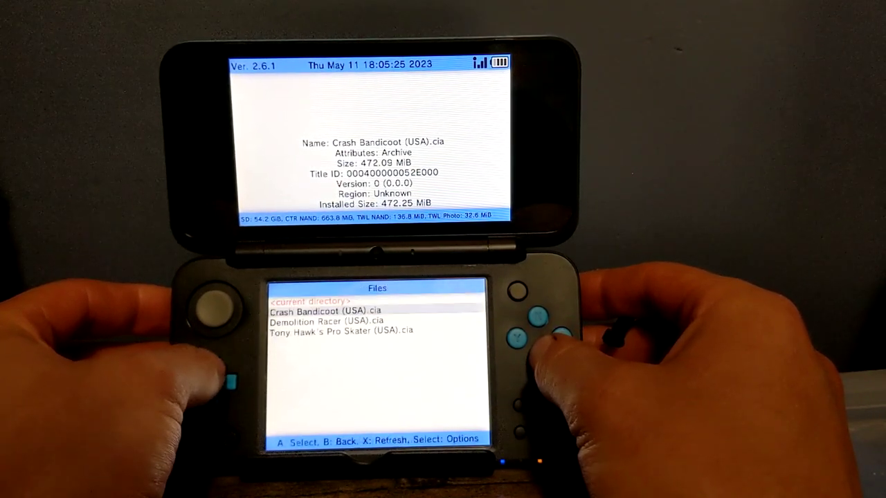
pyautogui.press('Up')
pyautogui.press('a')
pyautogui.press('Down')
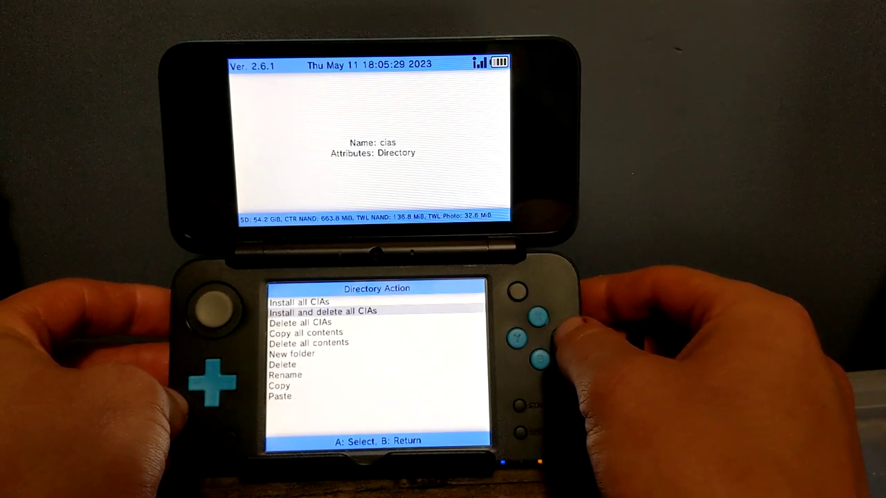
pyautogui.press('a')
pyautogui.press('a')
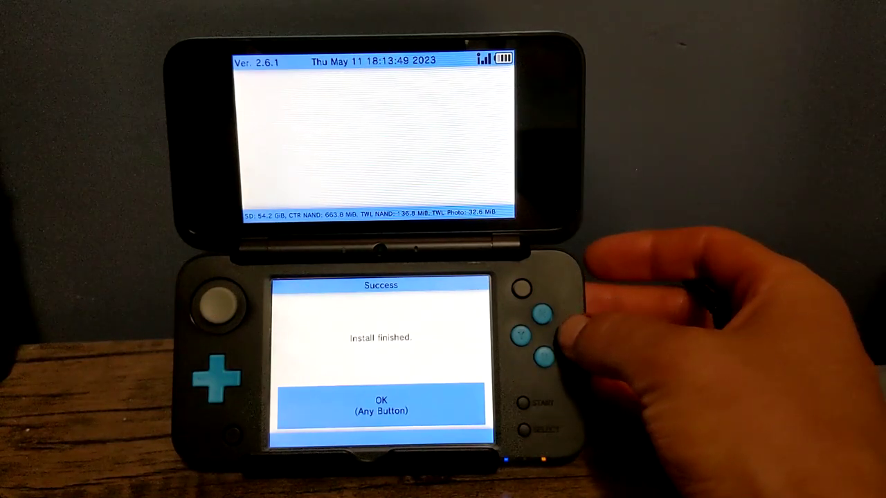
pyautogui.press('a')
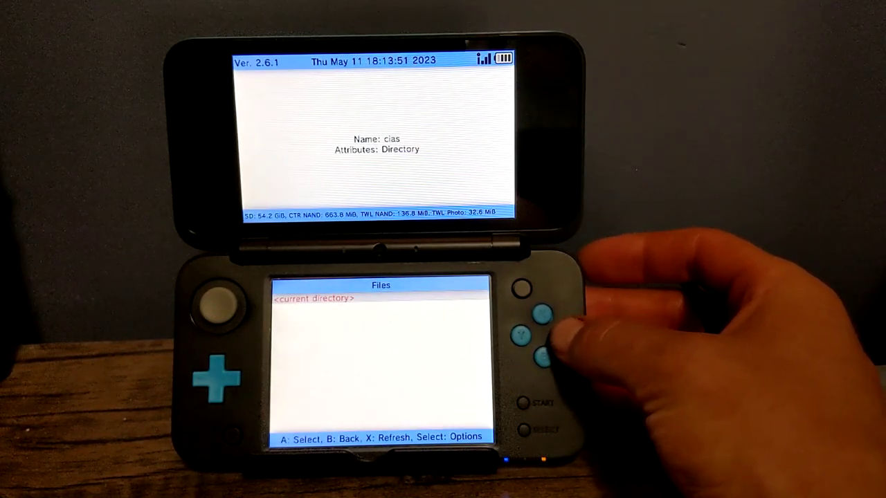